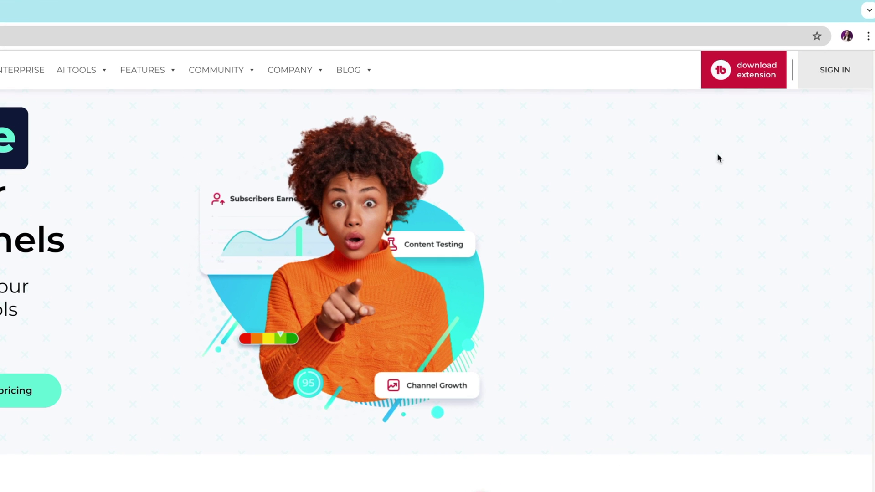
# Add the TubeBuddy extension to Chrome from its Chrome Web Store page
pyautogui.click(742, 78)
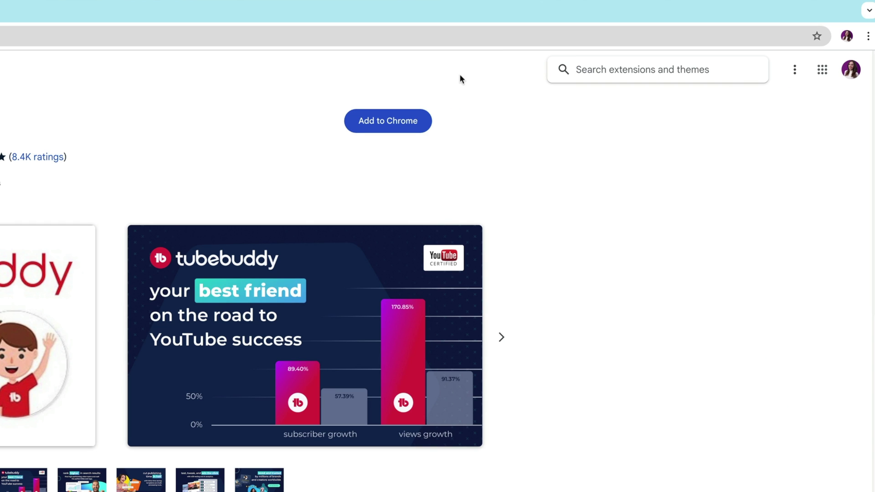
pyautogui.click(400, 119)
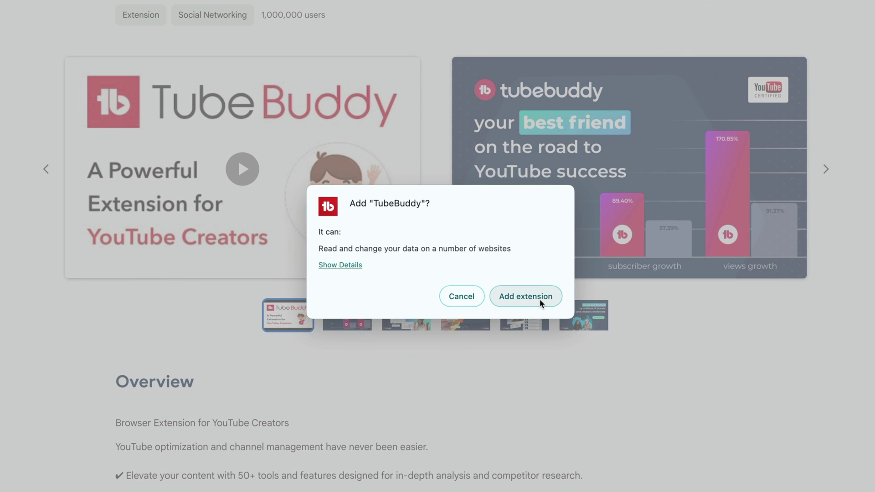
pyautogui.click(540, 300)
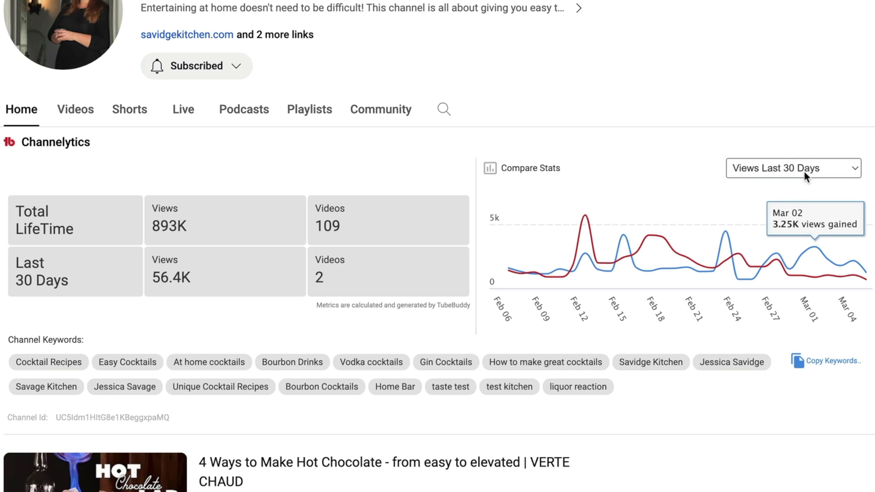
# Switch the Channelytics chart to Subscribers Last 30 Days, then to Videos Last 30 Days
pyautogui.click(804, 171)
pyautogui.click(810, 185)
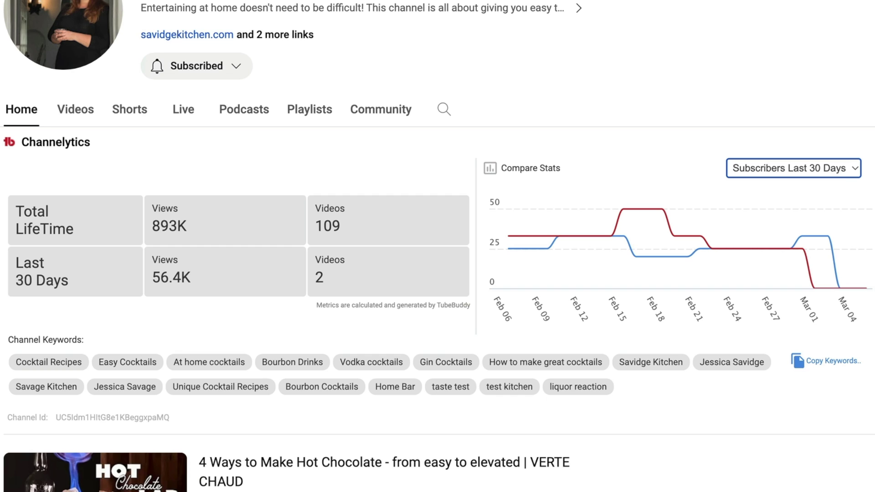
pyautogui.click(828, 167)
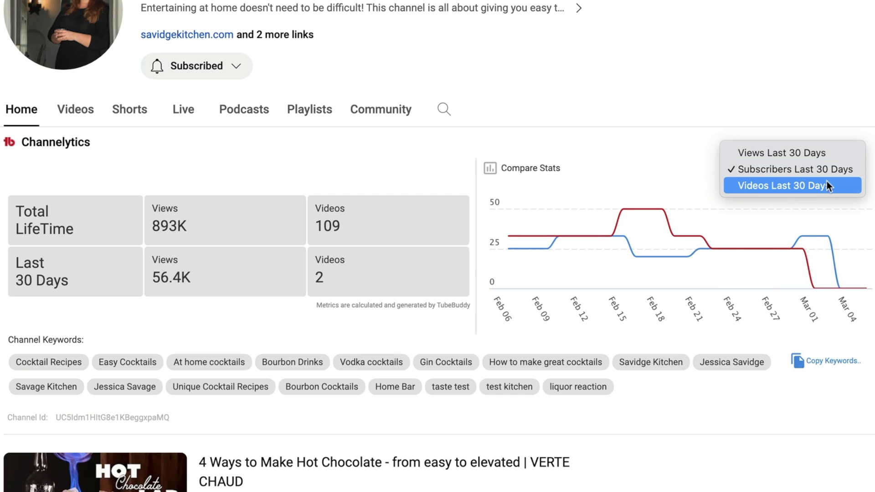
pyautogui.click(827, 183)
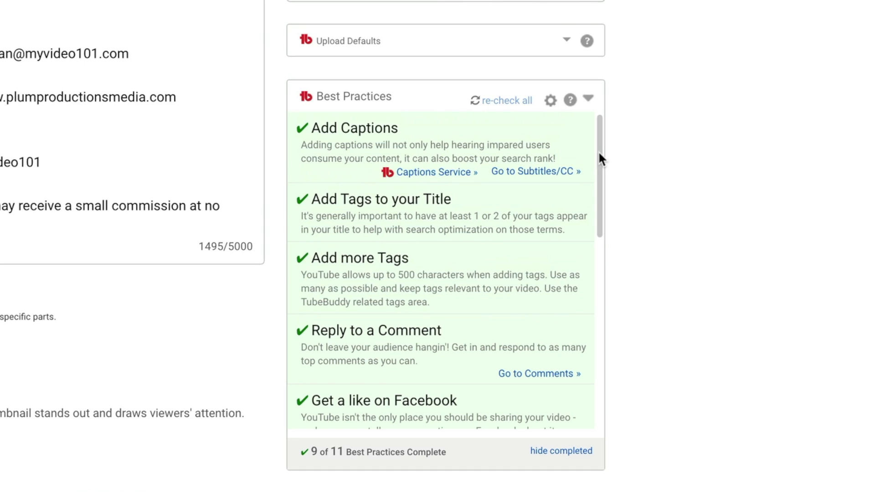
pyautogui.moveTo(597, 151); pyautogui.dragTo(589, 266)
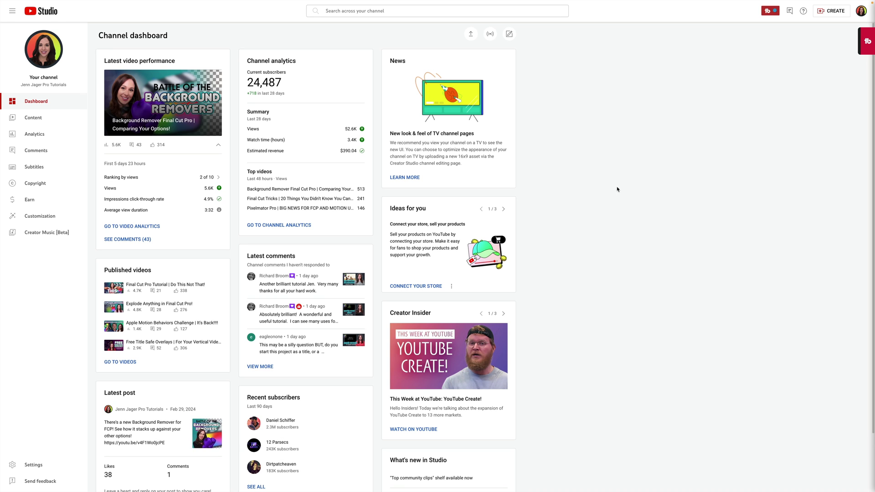
# Open the Analytics Research tab and view all top searches
pyautogui.click(35, 136)
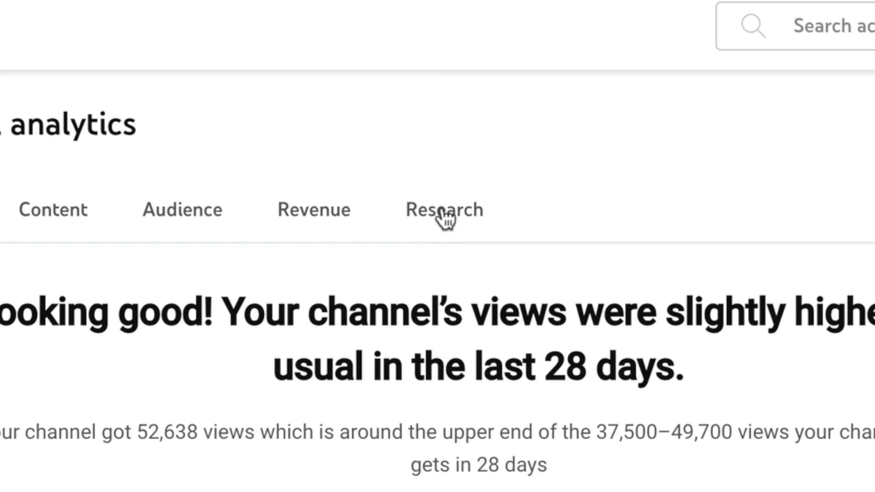
pyautogui.click(433, 224)
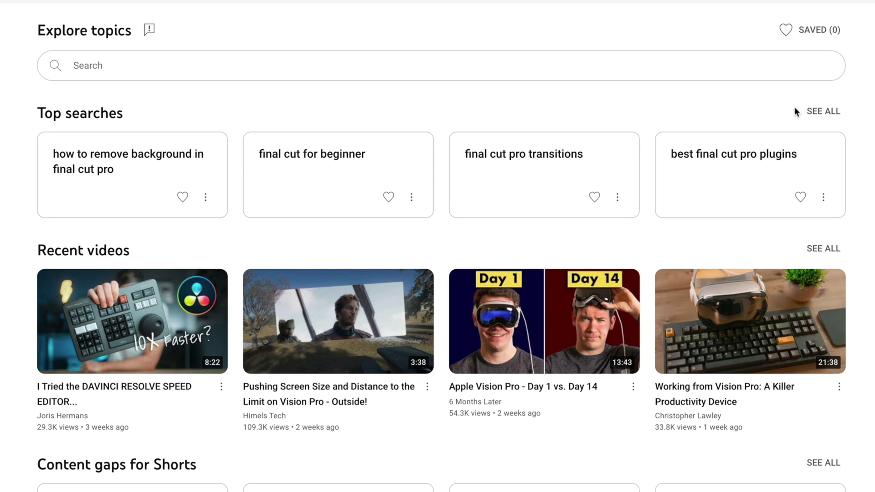
pyautogui.click(815, 112)
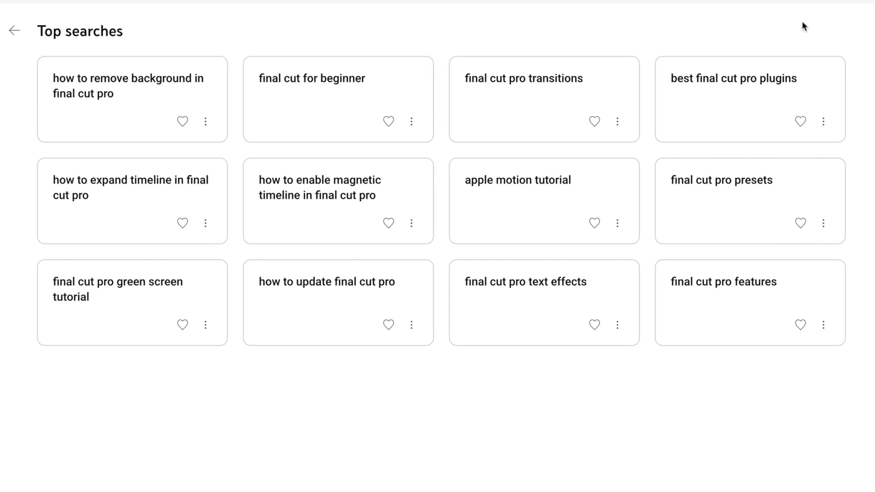
pyautogui.click(9, 37)
# View all recent videos, then scroll through the rest of the Research overview
pyautogui.click(841, 248)
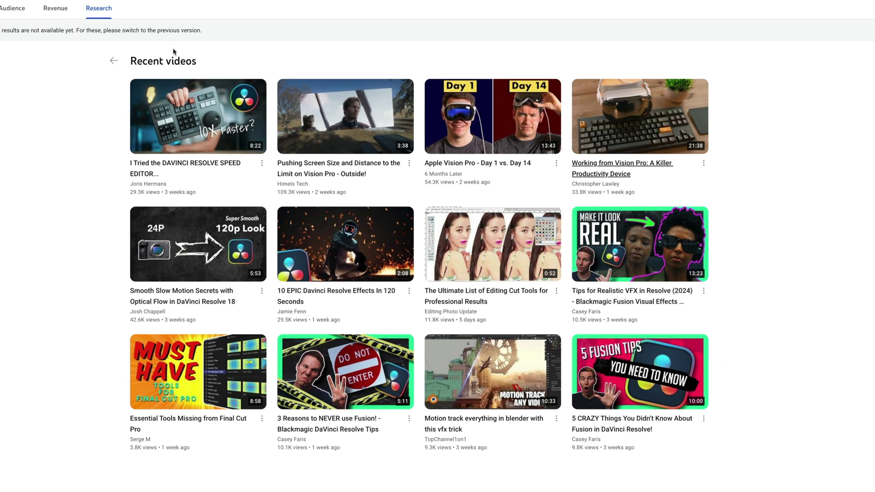
pyautogui.click(115, 63)
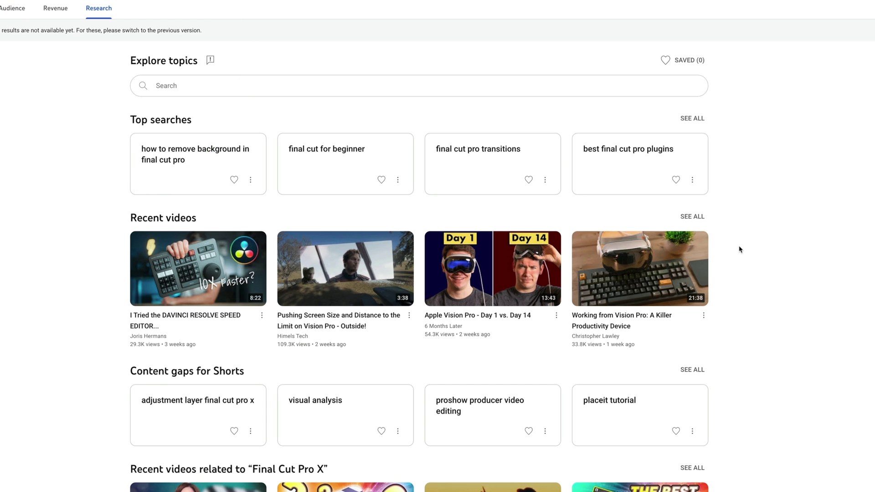
pyautogui.scroll(-2, 747, 253)
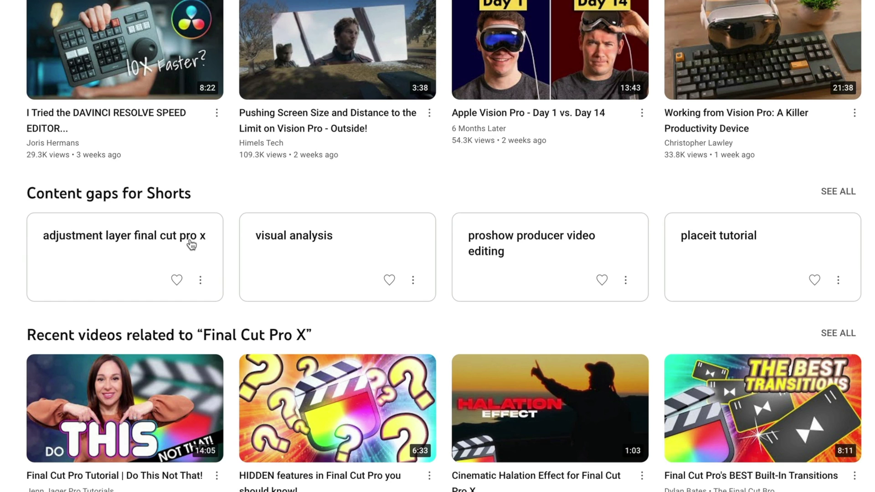
pyautogui.scroll(-7, 413, 160)
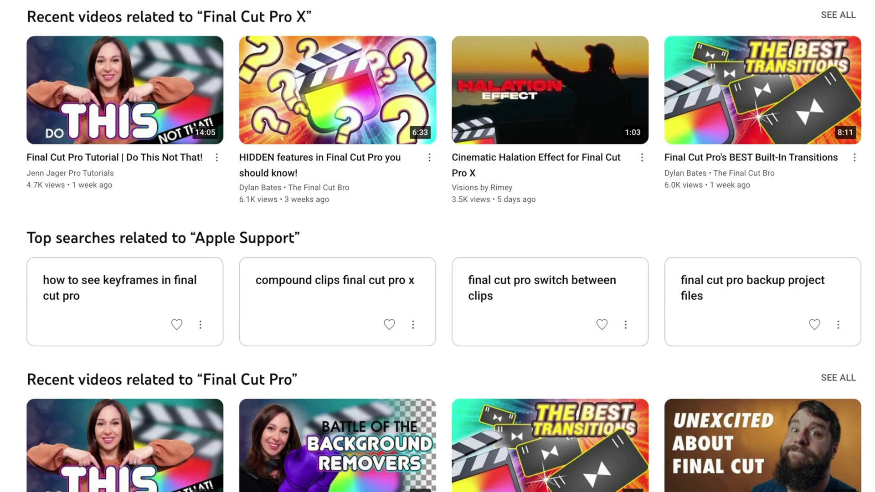
pyautogui.scroll(-15, 437, 246)
pyautogui.scroll(13, 438, 246)
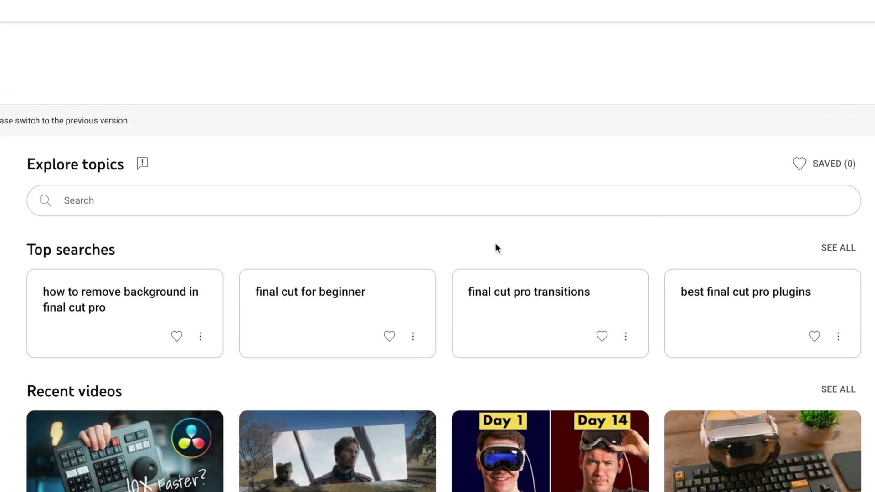
# Search Explore topics for 'sound effects in final cut pro'
pyautogui.click(494, 201)
pyautogui.write('sound effects i')
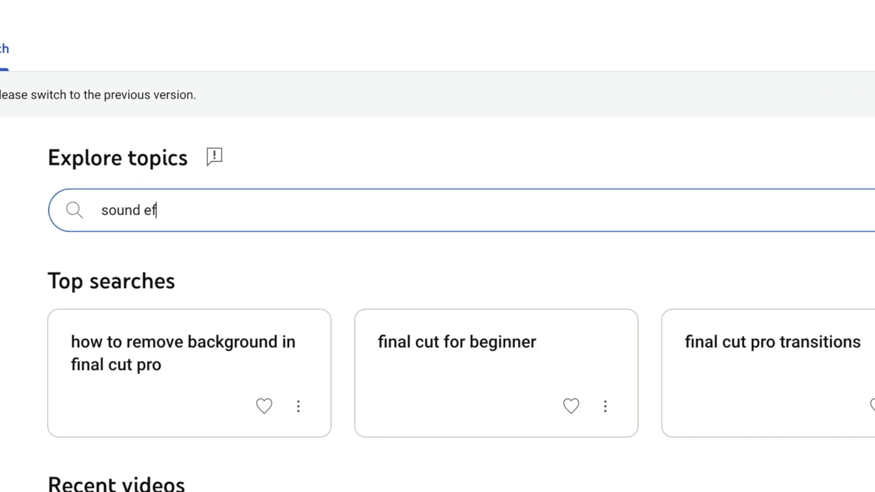
pyautogui.write('n final cut pro')
pyautogui.press('Return')
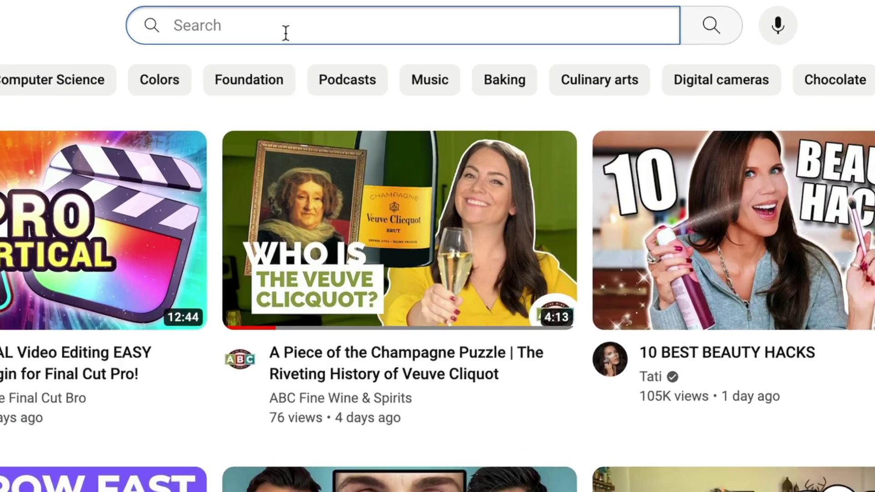
# Search YouTube for 'sound effects for final cut pro', correcting a typo
pyautogui.write('sound')
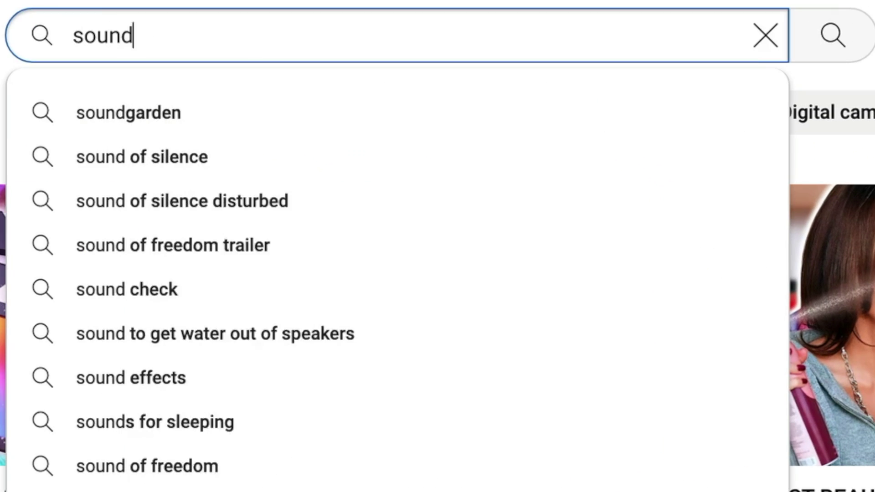
pyautogui.write(' effects for fina')
pyautogui.press('BackSpace')
pyautogui.write('nal cut')
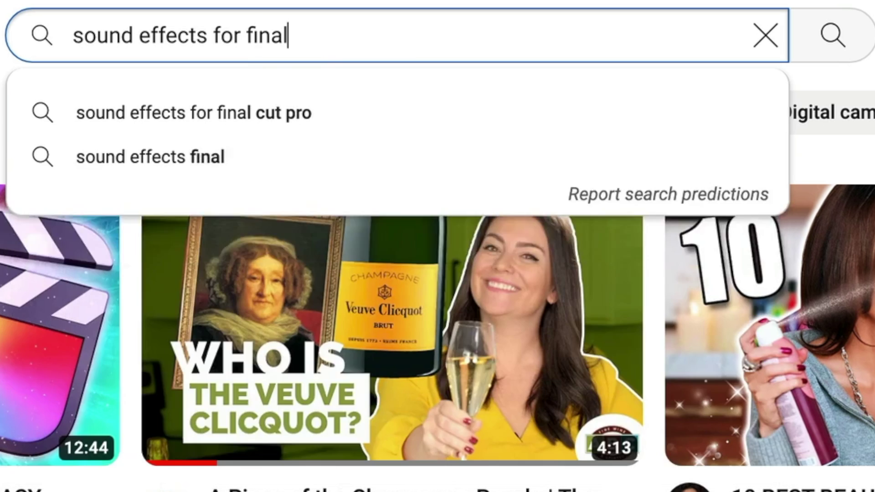
pyautogui.write(' pro')
pyautogui.press('Return')
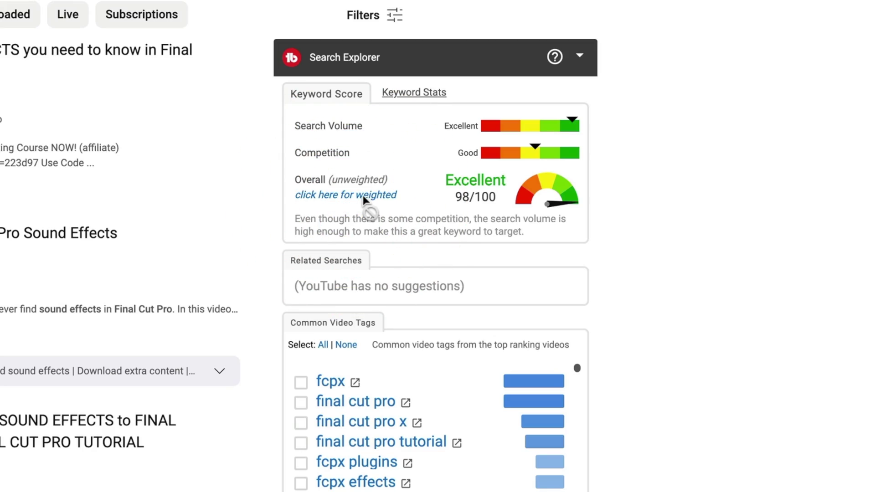
# Review the keyword's weighted score, top-ranking results, summary and Google data in Keyword Explorer
pyautogui.click(362, 195)
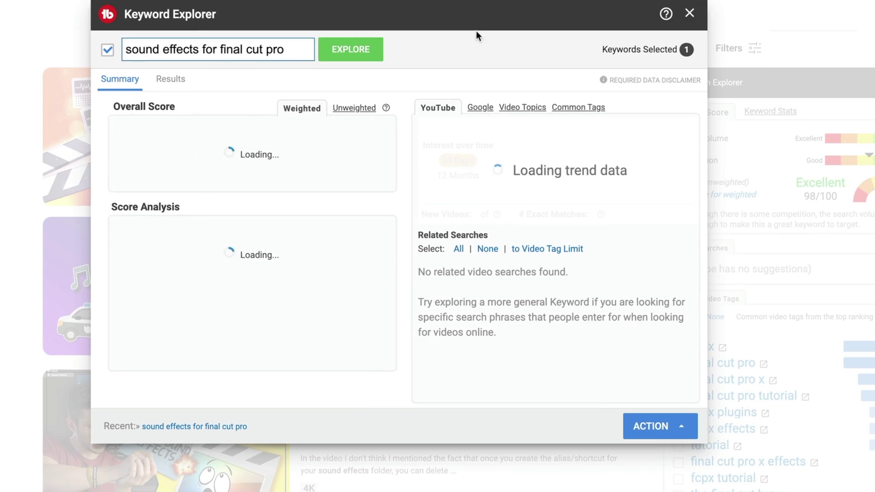
pyautogui.moveTo(479, 9); pyautogui.dragTo(498, 55)
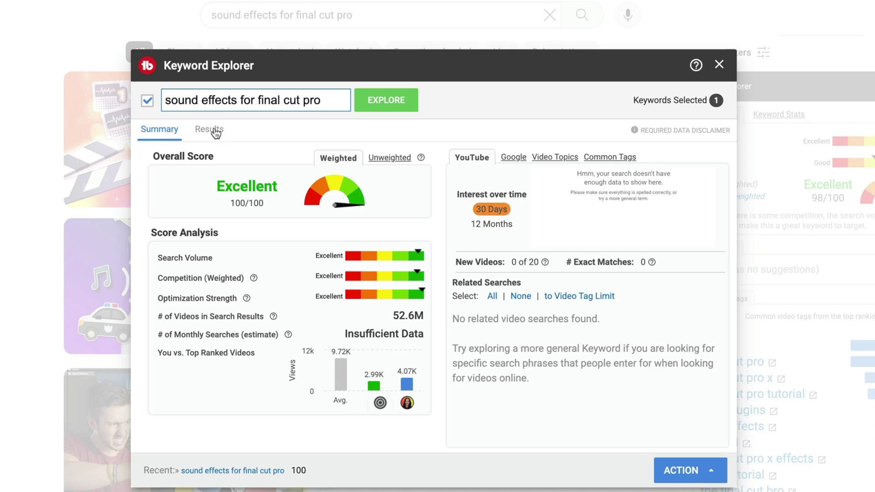
pyautogui.click(215, 132)
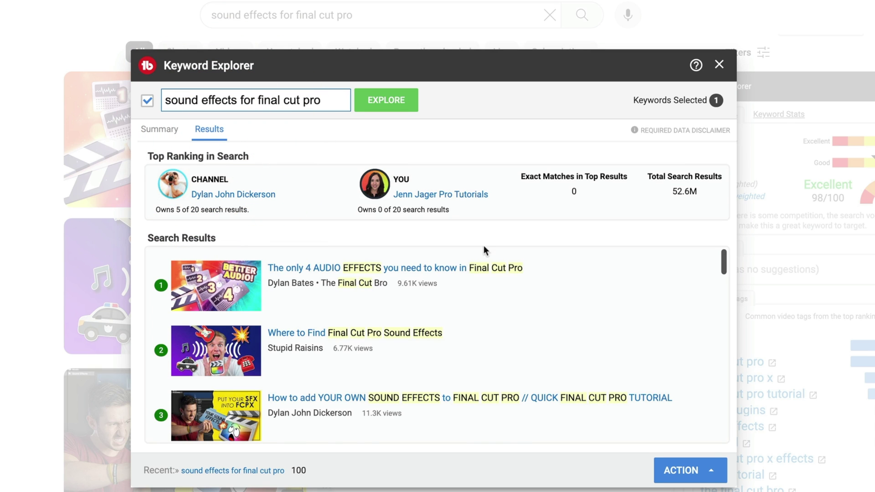
pyautogui.scroll(-10, 525, 289)
pyautogui.scroll(-3, 526, 295)
pyautogui.scroll(13, 526, 295)
pyautogui.click(162, 129)
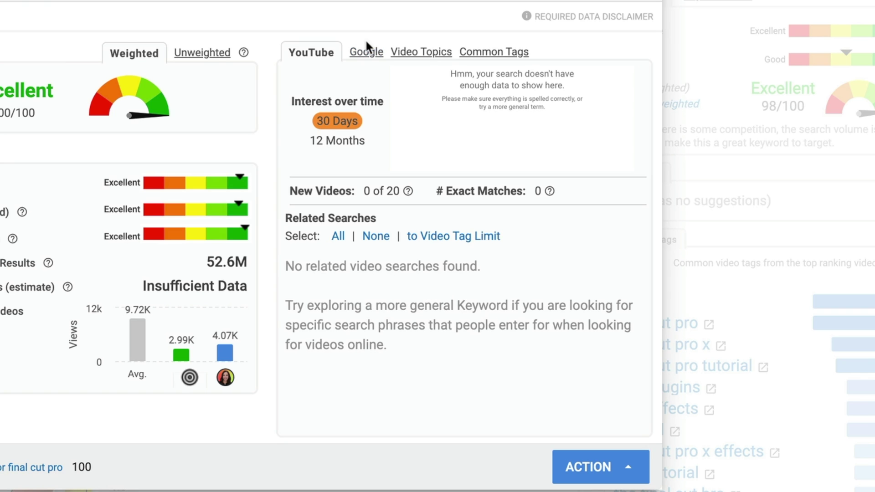
pyautogui.click(370, 54)
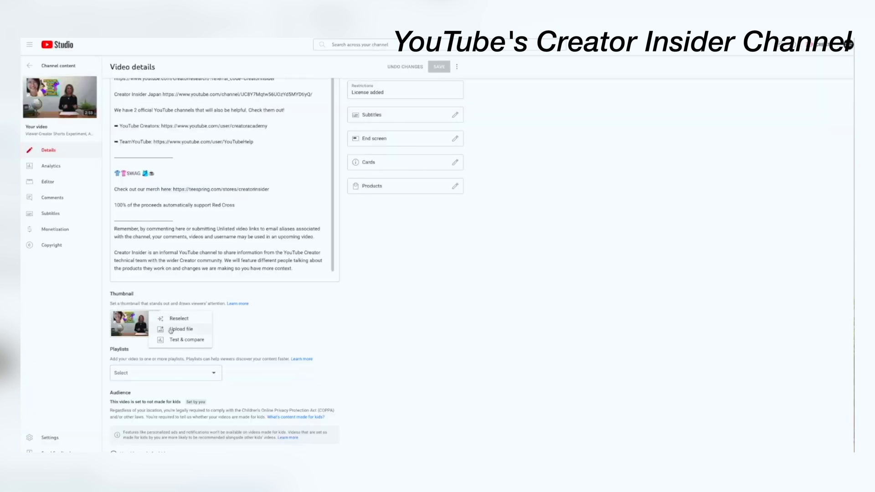
# Start a thumbnail Test & compare and upload a third thumbnail image
pyautogui.click(187, 340)
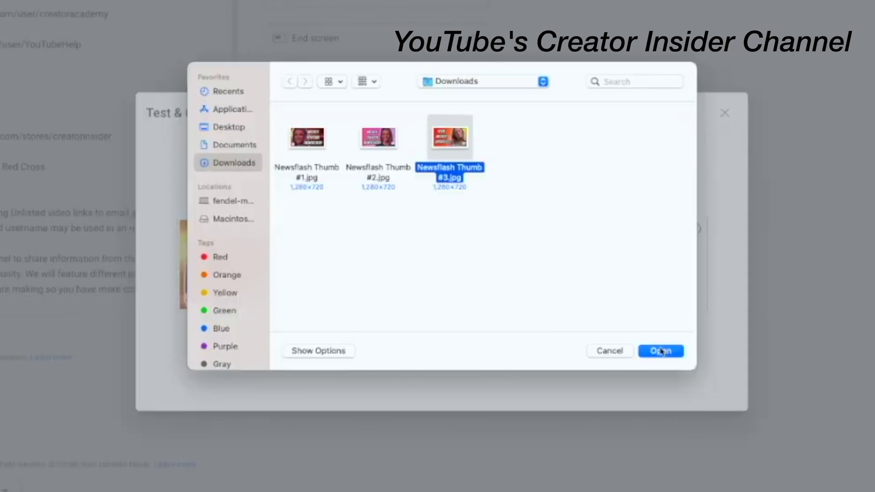
pyautogui.click(555, 298)
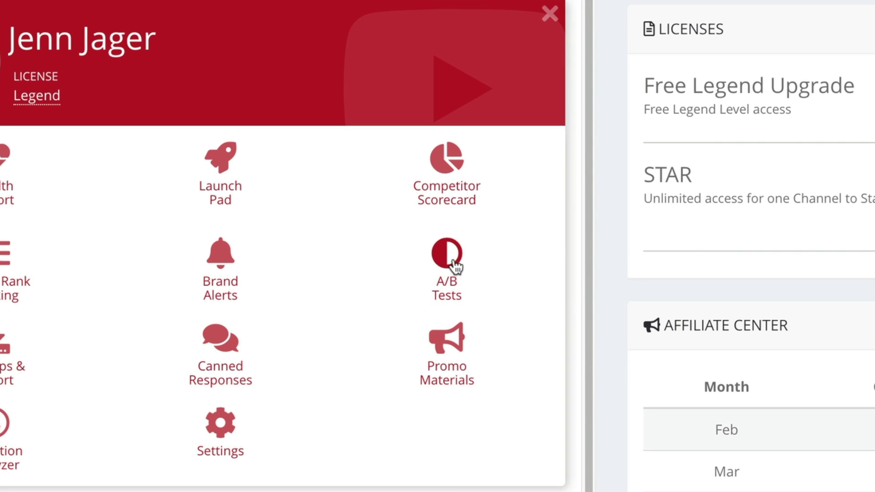
# Open the A/B Tests tools from the channel card on the TubeBuddy home page
pyautogui.click(454, 263)
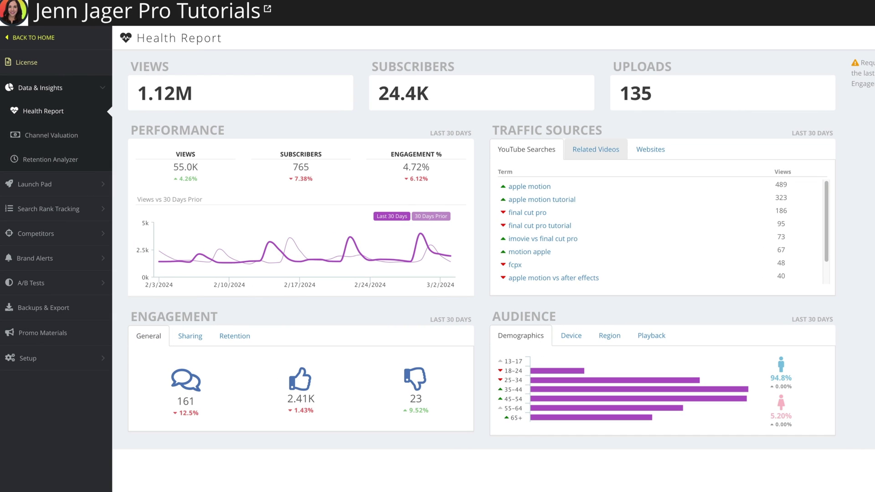
# Compare Health Report traffic from Related Videos, Websites and YouTube Searches
pyautogui.click(592, 151)
pyautogui.click(642, 150)
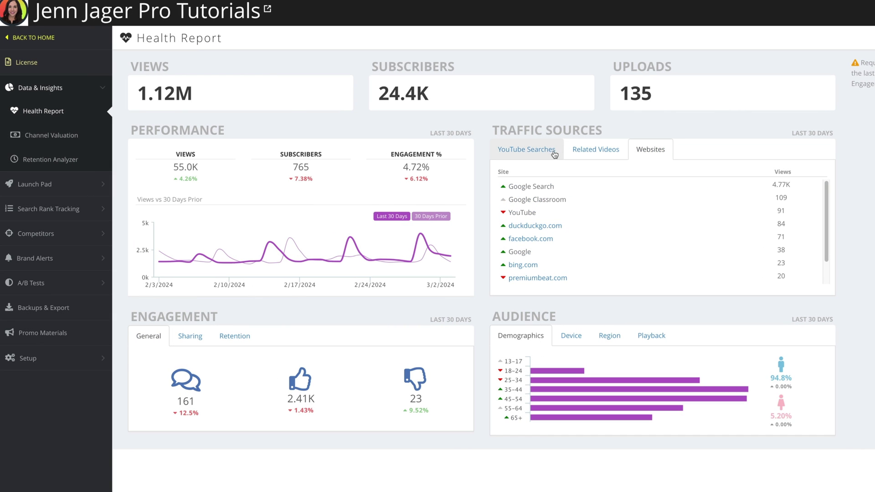
pyautogui.click(539, 153)
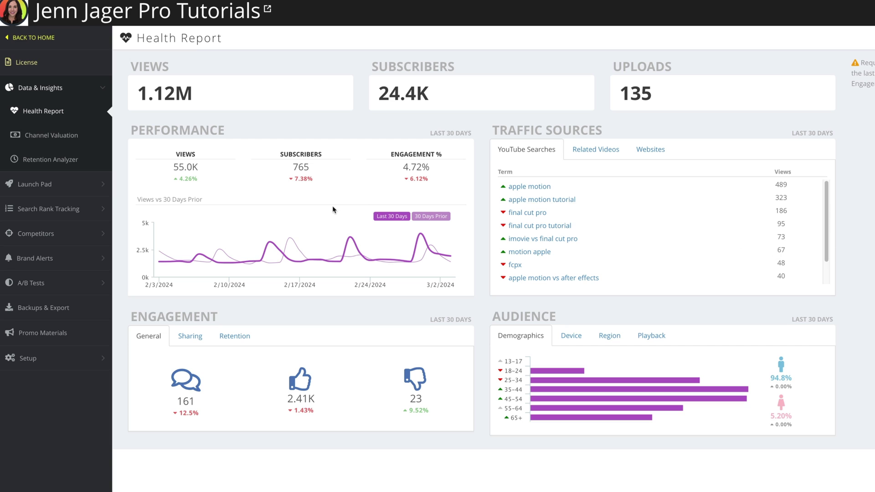